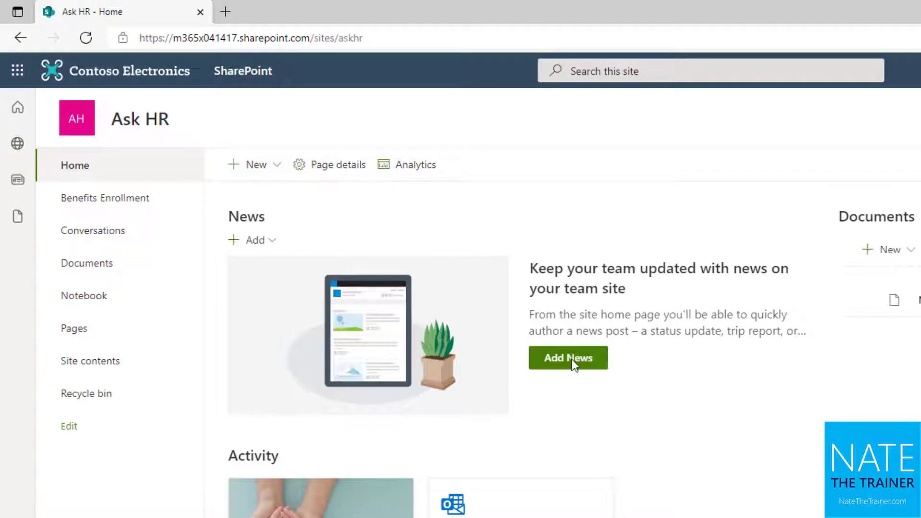
Show the News post and News link options under the home page's News section.
{"action": "left_click", "coordinate": [269, 244]}
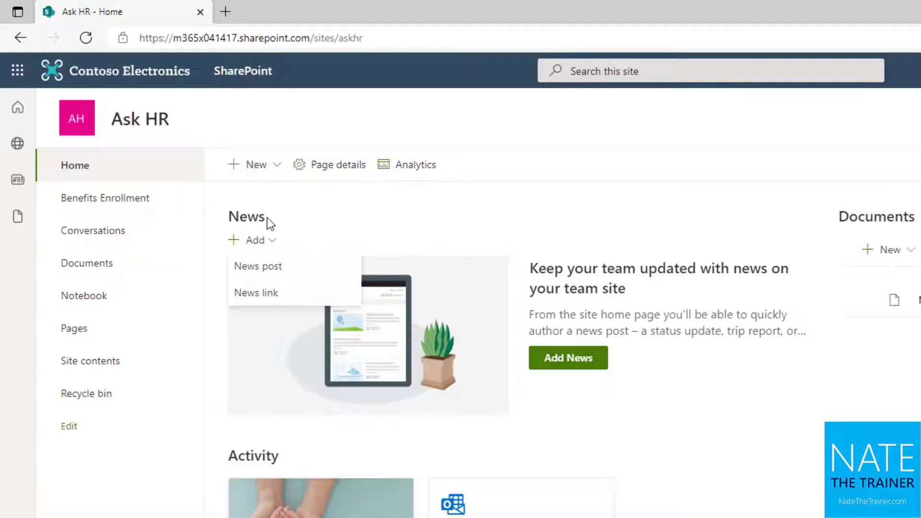
Create a news link to NateChamberlain.com described as 'Learn more about M365 and troubleshooting common issues and ideas'.
{"action": "left_click", "coordinate": [273, 173]}
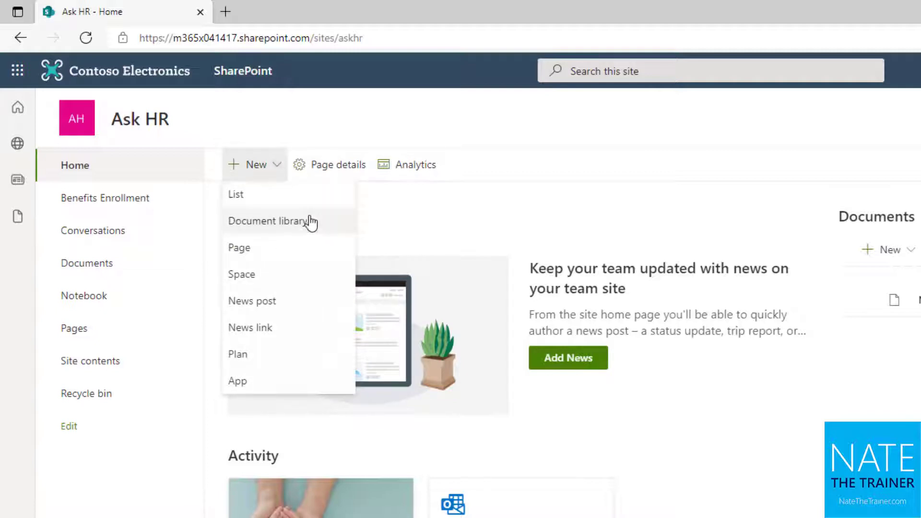
{"action": "left_click", "coordinate": [297, 331]}
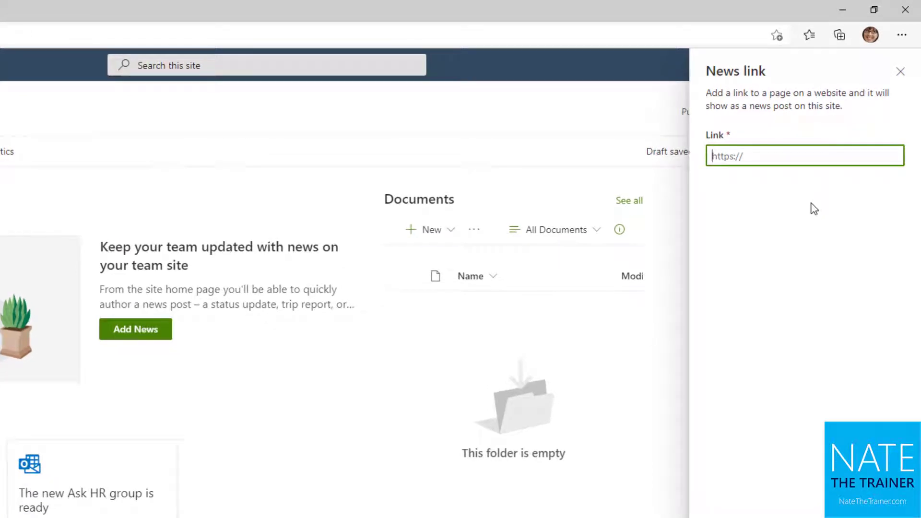
{"action": "type", "text": "NateChamberlain.com"}
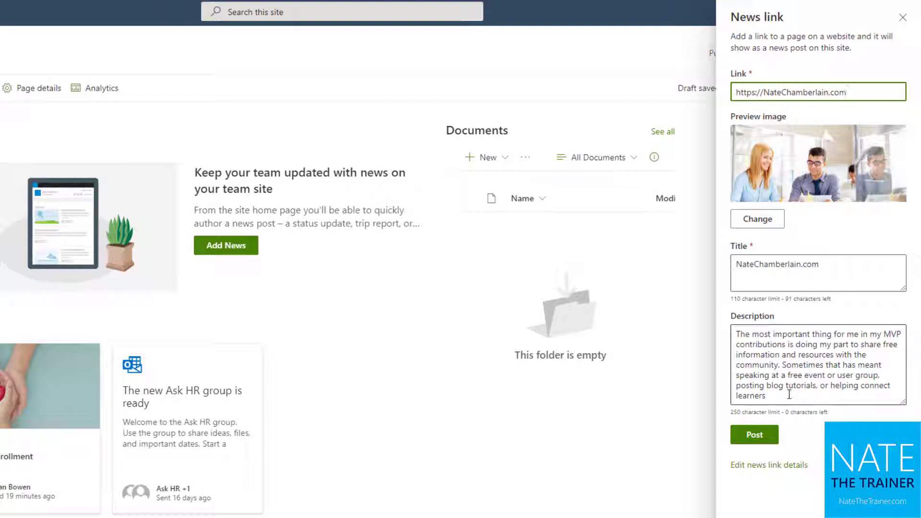
{"action": "left_click", "coordinate": [845, 273]}
{"action": "left_click", "coordinate": [853, 357]}
{"action": "key", "text": "ctrl+a"}
{"action": "type", "text": "Learn more about M365 and troubleshooting common issues and ideas"}
Post the NateChamberlain.com M365 Blog news link to the Ask HR site.
{"action": "left_click", "coordinate": [760, 440]}
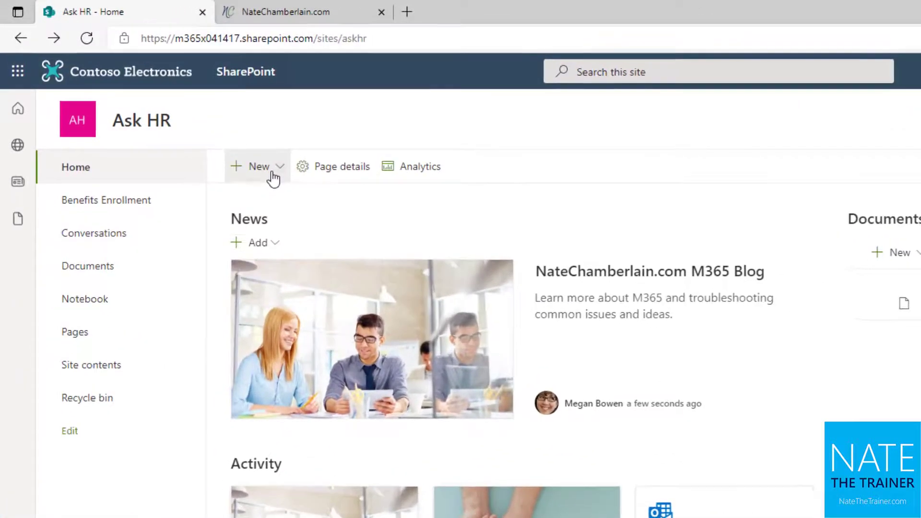
Create a new news post page from the Basic text template.
{"action": "left_click", "coordinate": [175, 113]}
{"action": "left_click", "coordinate": [296, 308]}
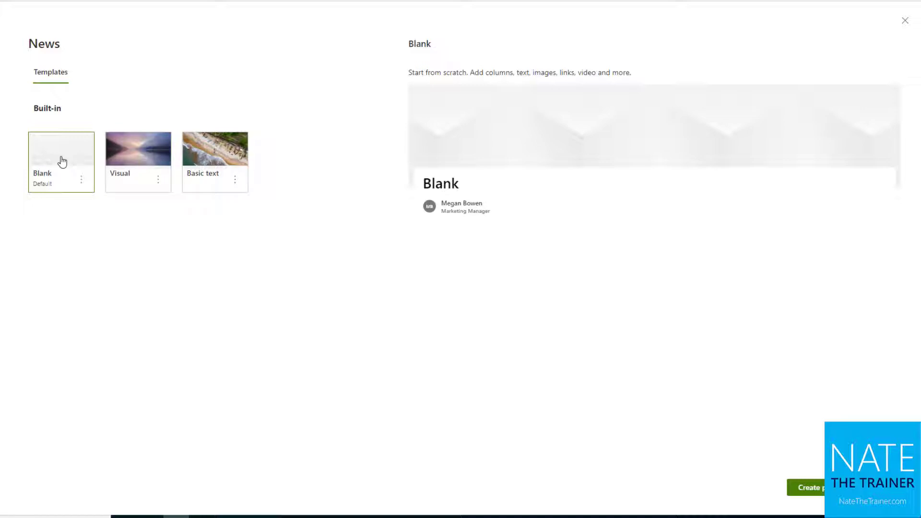
{"action": "left_click", "coordinate": [223, 156]}
{"action": "left_click", "coordinate": [806, 489]}
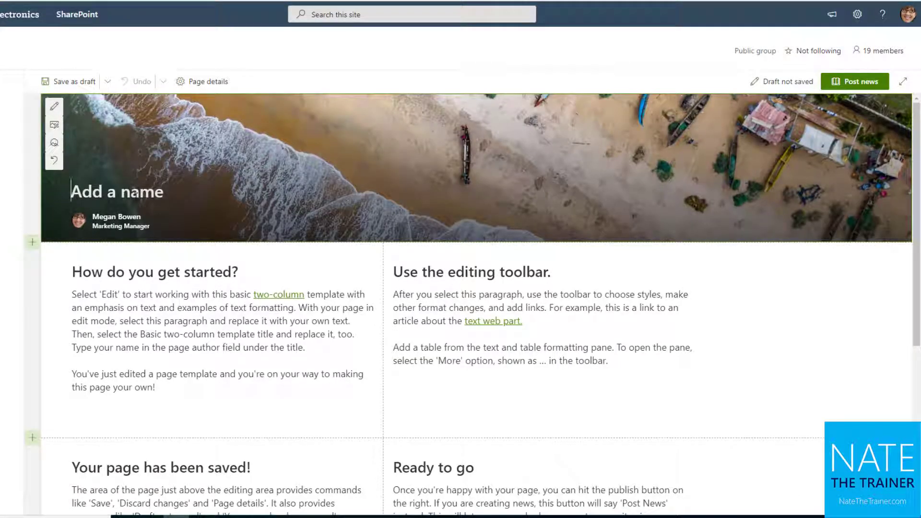
Title the news post 'M365 Training Opportunities'.
{"action": "type", "text": "M365 T"}
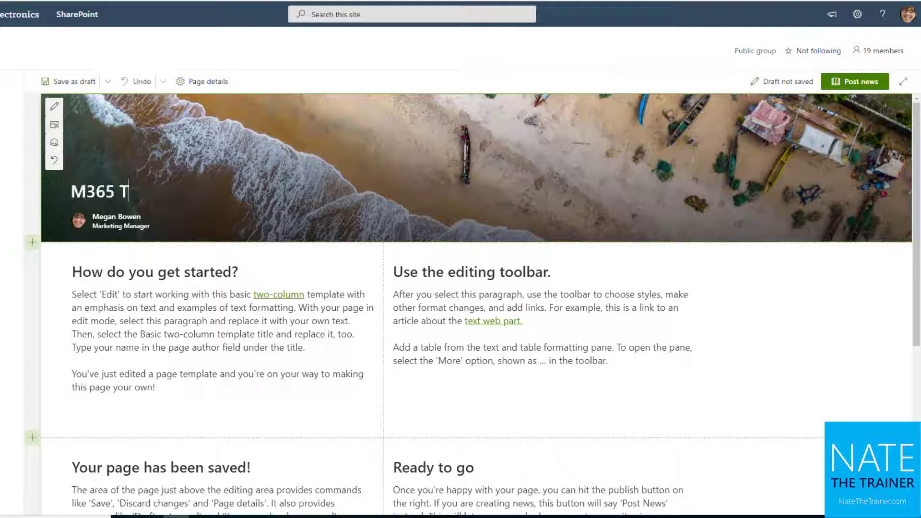
{"action": "type", "text": "raining Opportunities"}
{"action": "left_click", "coordinate": [138, 218]}
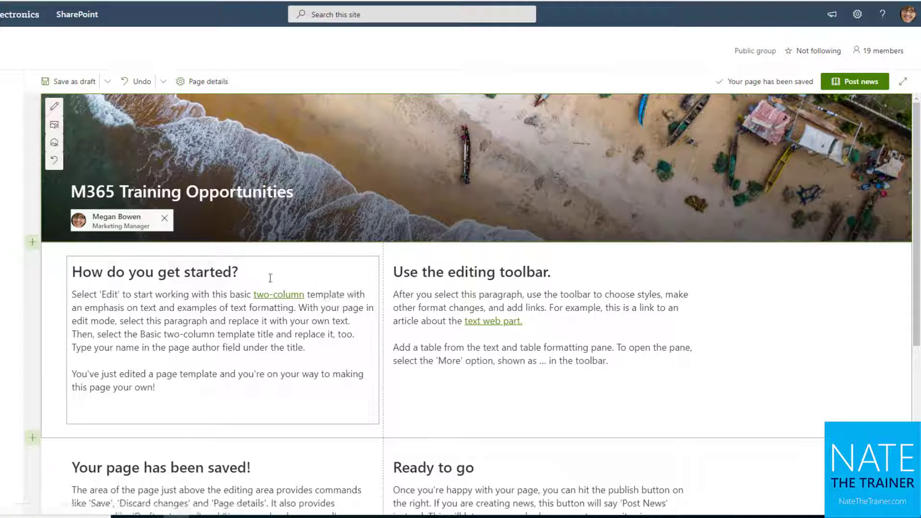
Add a new one-third right section to the page, ready for a right-column web part.
{"action": "scroll", "coordinate": [303, 361], "scroll_direction": "down", "scroll_amount": 3}
{"action": "scroll", "coordinate": [531, 269], "scroll_direction": "down", "scroll_amount": 3}
{"action": "scroll", "coordinate": [531, 270], "scroll_direction": "up", "scroll_amount": 3}
{"action": "scroll", "coordinate": [269, 295], "scroll_direction": "up", "scroll_amount": 1}
{"action": "scroll", "coordinate": [552, 435], "scroll_direction": "down", "scroll_amount": 2}
{"action": "scroll", "coordinate": [431, 288], "scroll_direction": "down", "scroll_amount": 2}
{"action": "scroll", "coordinate": [427, 274], "scroll_direction": "up", "scroll_amount": 6}
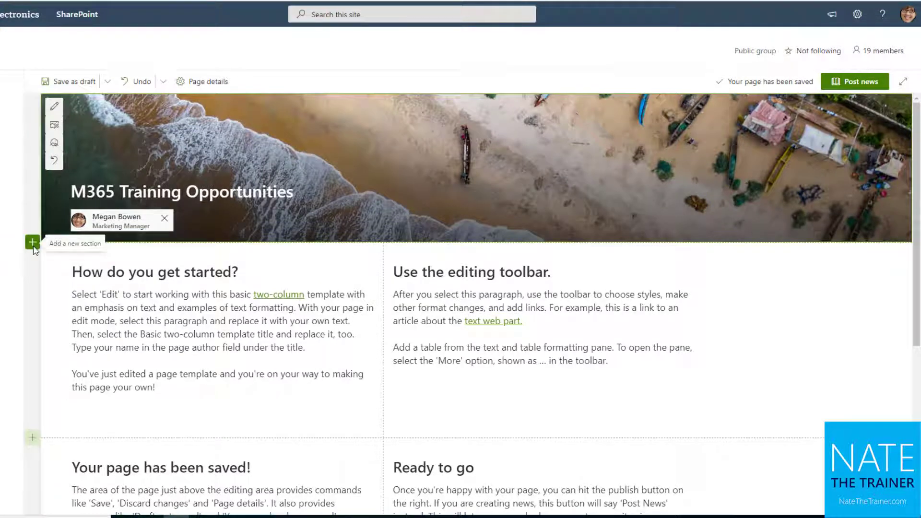
{"action": "left_click", "coordinate": [32, 242]}
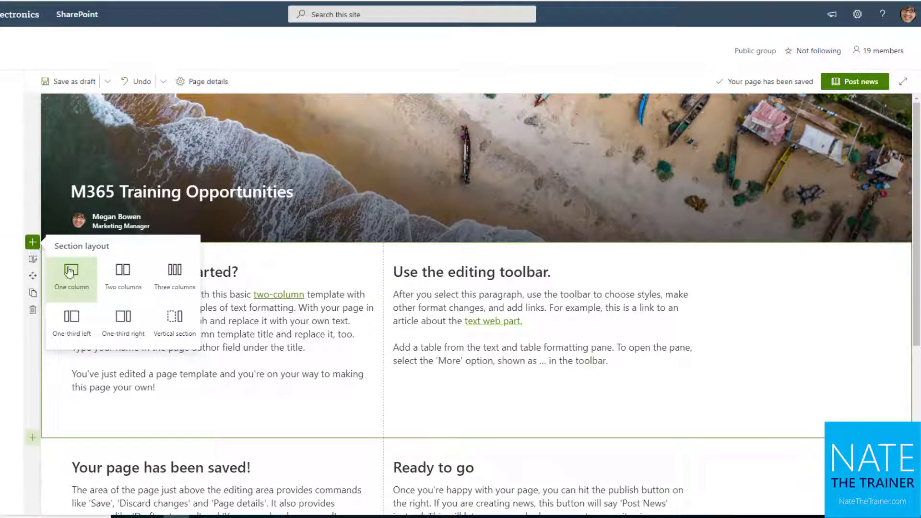
{"action": "left_click", "coordinate": [123, 318]}
{"action": "left_click", "coordinate": [598, 250]}
Insert an Events web part on the right and a new Microsoft Forms form on the left.
{"action": "type", "text": "event"}
{"action": "left_click", "coordinate": [543, 354]}
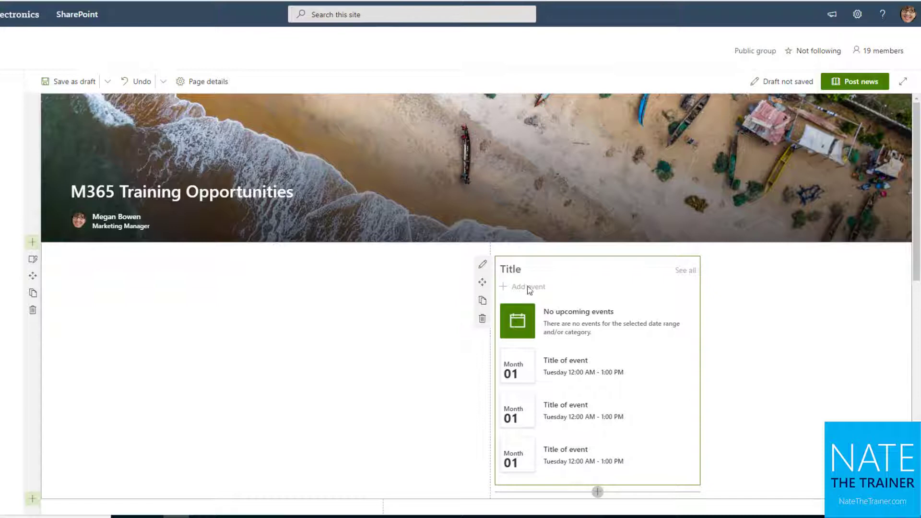
{"action": "left_click", "coordinate": [277, 249]}
{"action": "type", "text": "form"}
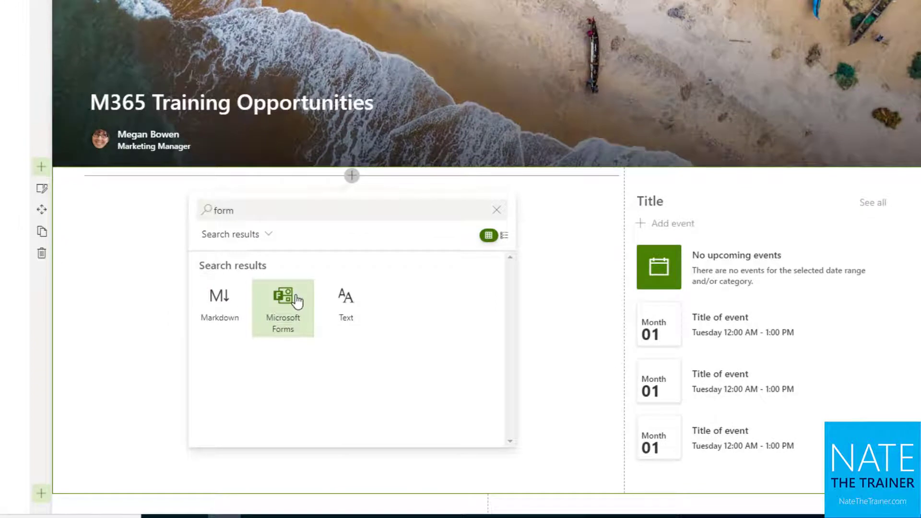
{"action": "left_click", "coordinate": [296, 300]}
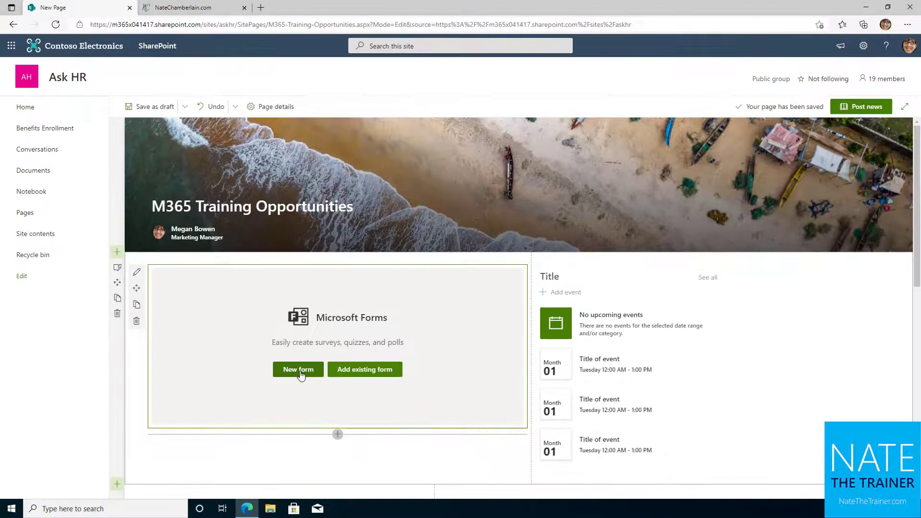
{"action": "left_click", "coordinate": [300, 373]}
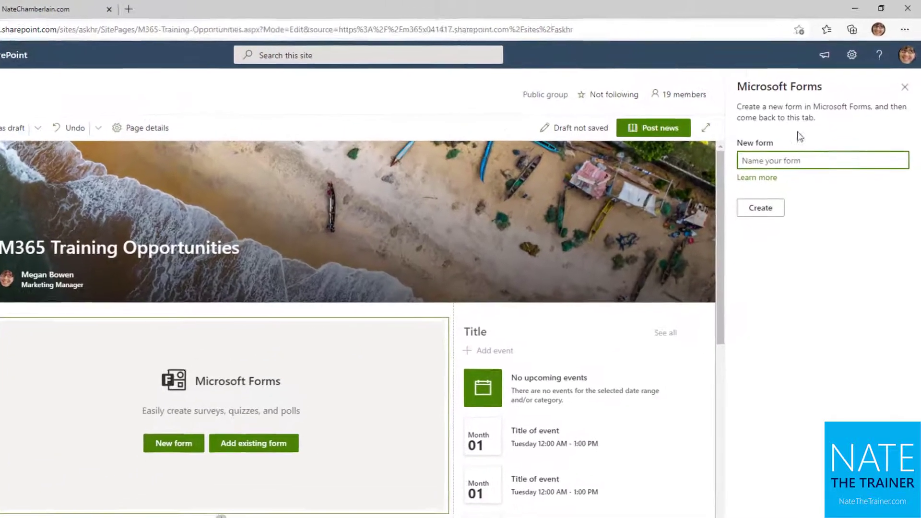
{"action": "left_click", "coordinate": [843, 136]}
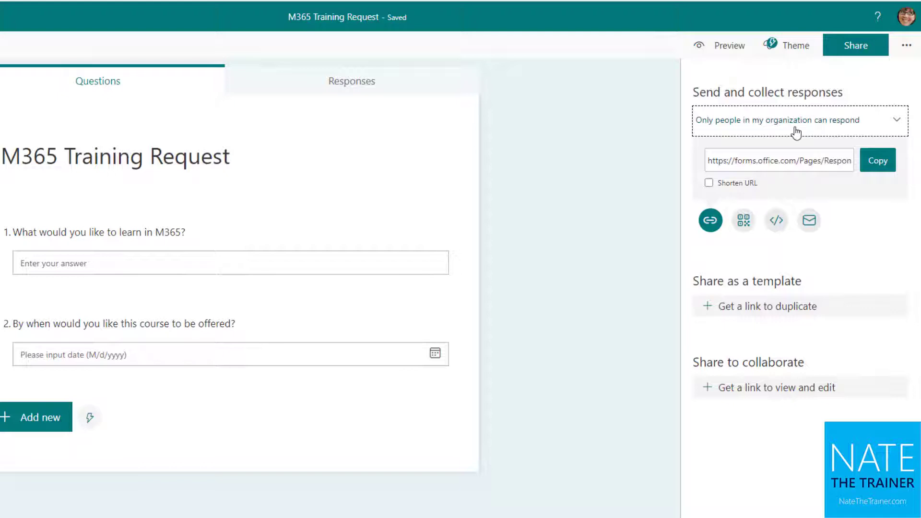
Copy the form's share link, keeping responses limited to people in the organization.
{"action": "left_click", "coordinate": [880, 155]}
{"action": "left_click", "coordinate": [847, 132]}
{"action": "left_click", "coordinate": [809, 187]}
Embed the M365 Training Request form link in the news post's Forms web part, collecting responses.
{"action": "left_click", "coordinate": [878, 161]}
{"action": "left_click", "coordinate": [90, 13]}
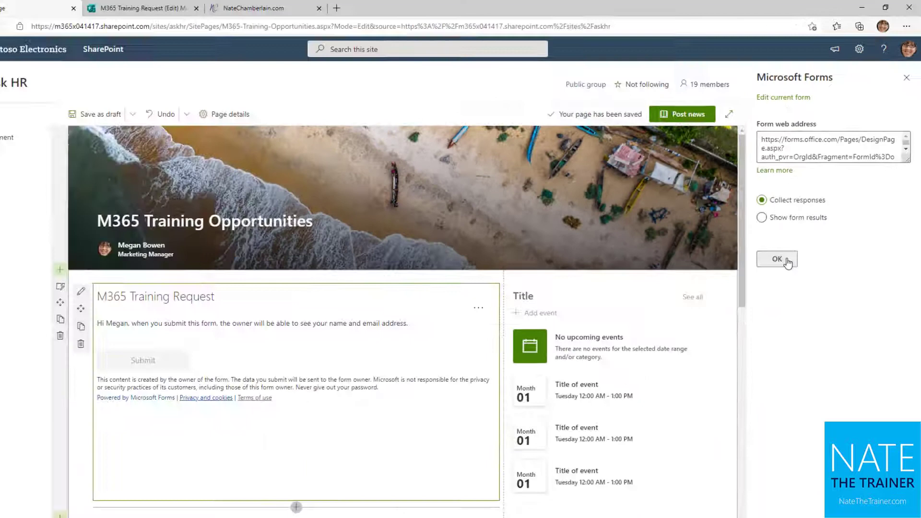
{"action": "left_click", "coordinate": [787, 262]}
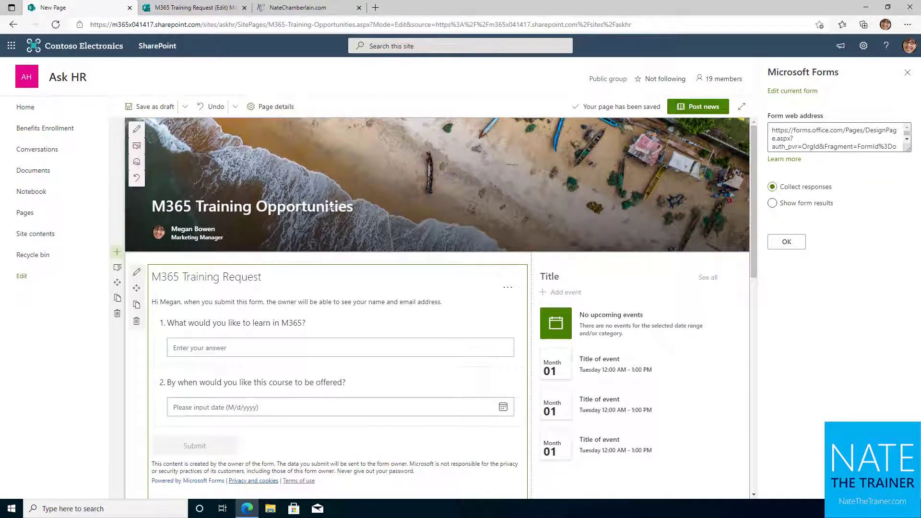
{"action": "scroll", "coordinate": [428, 309], "scroll_direction": "down", "scroll_amount": 5}
{"action": "scroll", "coordinate": [545, 420], "scroll_direction": "up", "scroll_amount": 2}
{"action": "scroll", "coordinate": [544, 420], "scroll_direction": "up", "scroll_amount": 2}
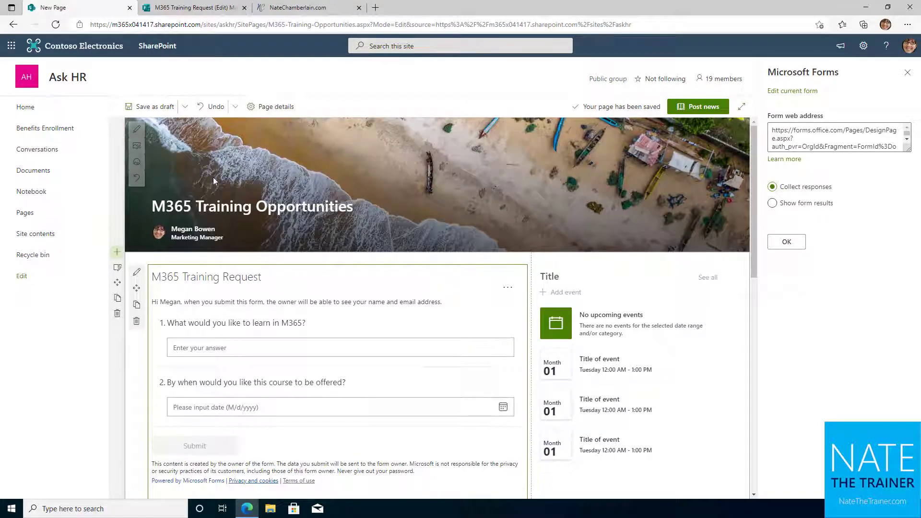
Use a stock header image, center the title, and show 'October 2021' above it.
{"action": "left_click", "coordinate": [138, 147]}
{"action": "left_click", "coordinate": [152, 145]}
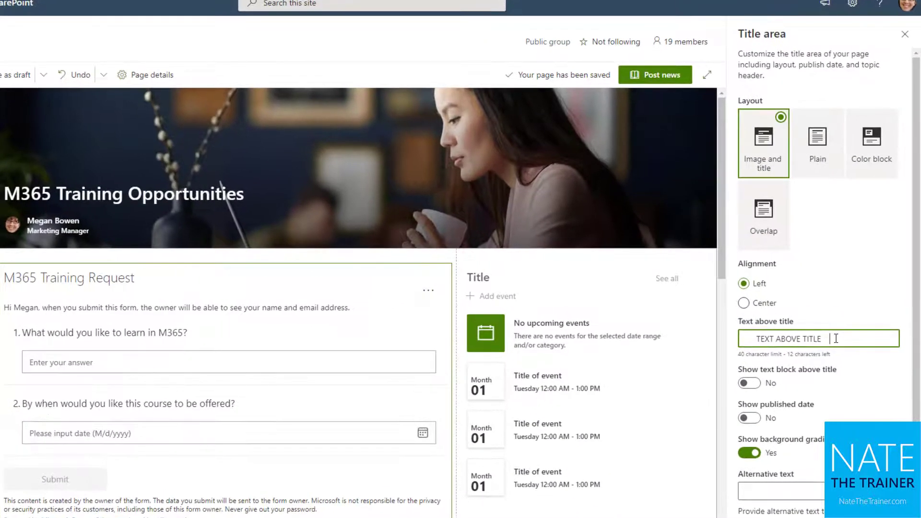
{"action": "triple_click", "coordinate": [836, 338]}
{"action": "type", "text": "October 2021"}
{"action": "left_click", "coordinate": [744, 303]}
{"action": "left_click", "coordinate": [750, 383]}
{"action": "scroll", "coordinate": [765, 386], "scroll_direction": "down", "scroll_amount": 1}
{"action": "left_click", "coordinate": [560, 358]}
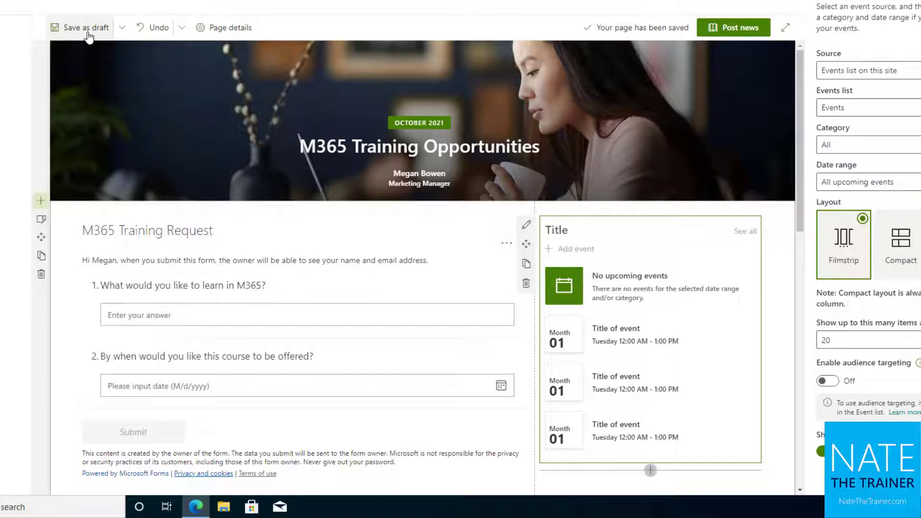
Save the post as a draft and add a 'SharePoint Training' event on September 14.
{"action": "left_click", "coordinate": [86, 27]}
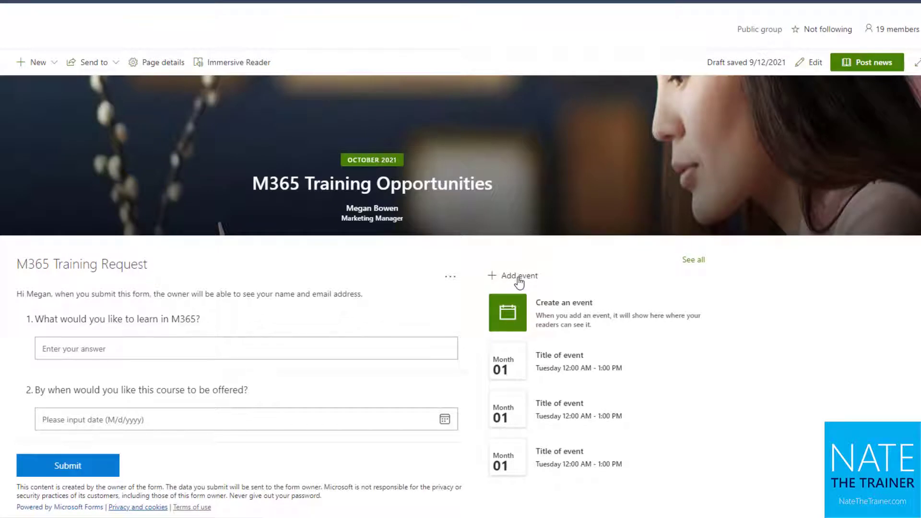
{"action": "left_click", "coordinate": [518, 279]}
{"action": "type", "text": "SharePoint Training"}
{"action": "left_click", "coordinate": [172, 259]}
{"action": "left_click", "coordinate": [131, 345]}
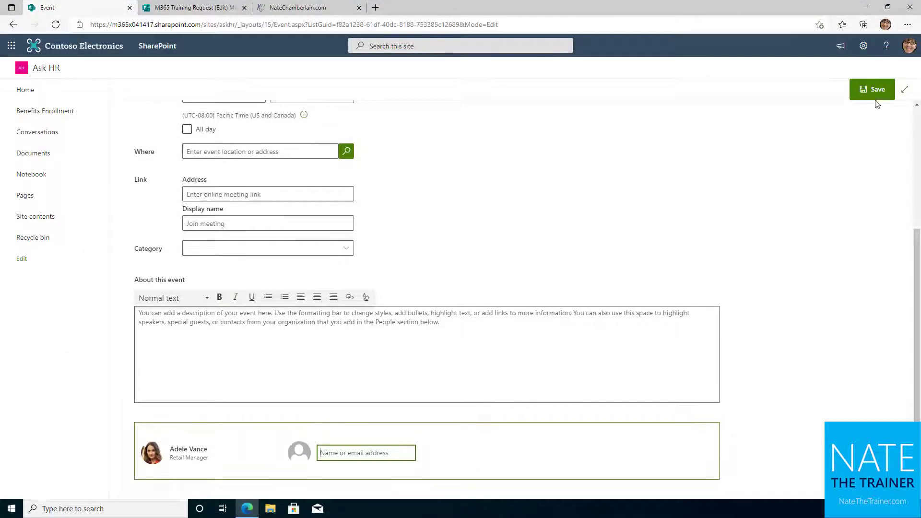
{"action": "scroll", "coordinate": [876, 103], "scroll_direction": "up", "scroll_amount": 5}
{"action": "left_click", "coordinate": [872, 107]}
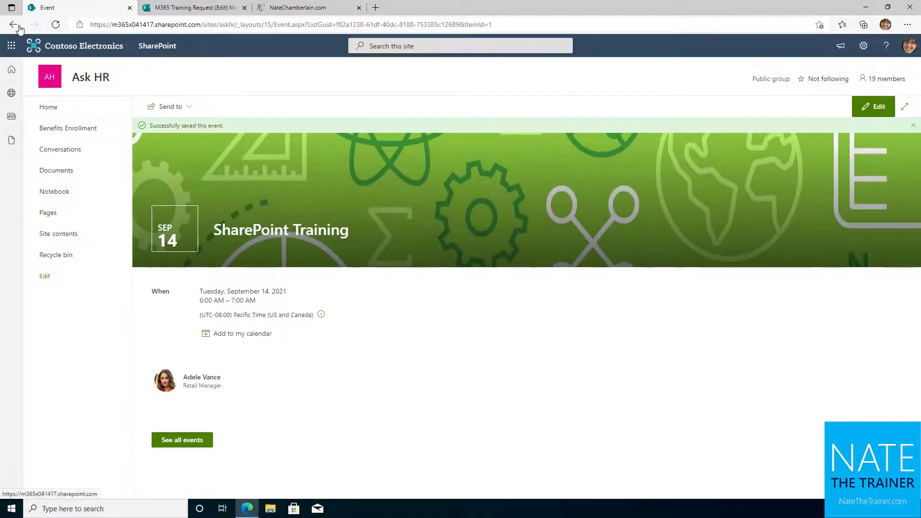
Return to the news post and test the form, answering 'Teams' with September 14.
{"action": "right_click", "coordinate": [13, 25]}
{"action": "left_click", "coordinate": [43, 70]}
{"action": "left_click", "coordinate": [572, 286]}
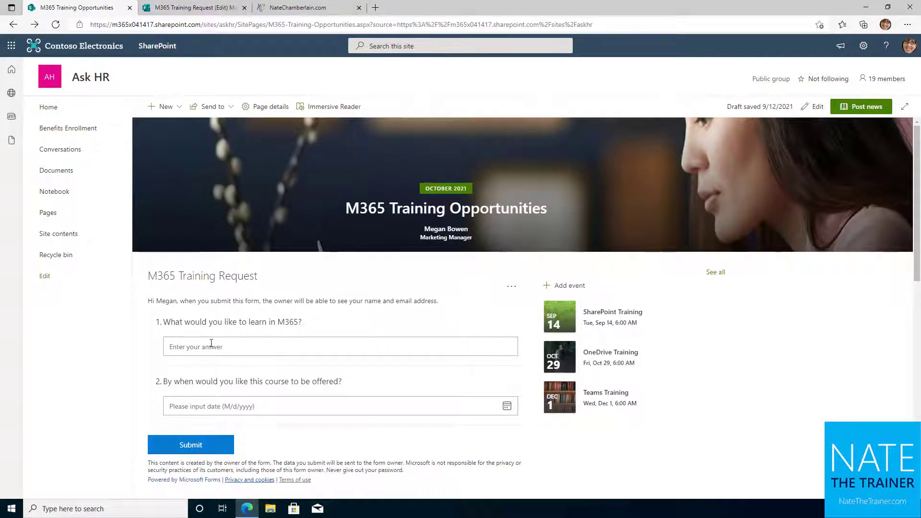
{"action": "left_click", "coordinate": [216, 345]}
{"action": "type", "text": "Teams"}
{"action": "left_click", "coordinate": [267, 406]}
{"action": "left_click", "coordinate": [246, 432]}
{"action": "scroll", "coordinate": [379, 358], "scroll_direction": "down", "scroll_amount": 7}
{"action": "scroll", "coordinate": [510, 296], "scroll_direction": "down", "scroll_amount": 1}
{"action": "scroll", "coordinate": [350, 324], "scroll_direction": "down", "scroll_amount": 1}
Publish the 'M365 Training Opportunities' news post to the Ask HR site with Post news.
{"action": "scroll", "coordinate": [342, 321], "scroll_direction": "up", "scroll_amount": 15}
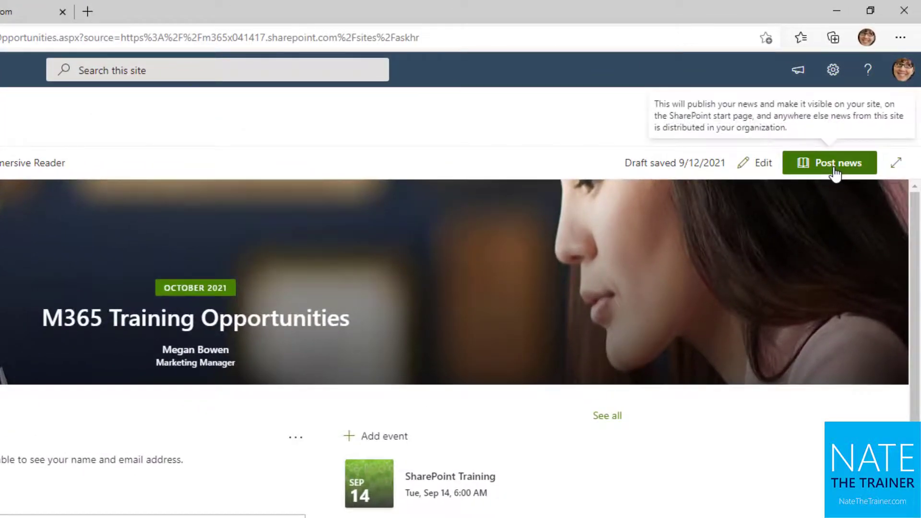
{"action": "left_click", "coordinate": [835, 170]}
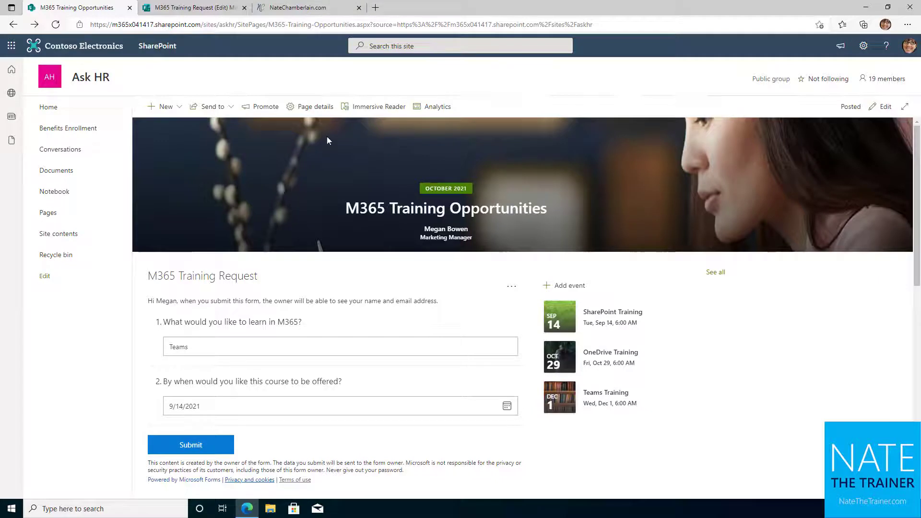
Return to the Ask HR home page and browse the personalized My News feed.
{"action": "left_click", "coordinate": [78, 110]}
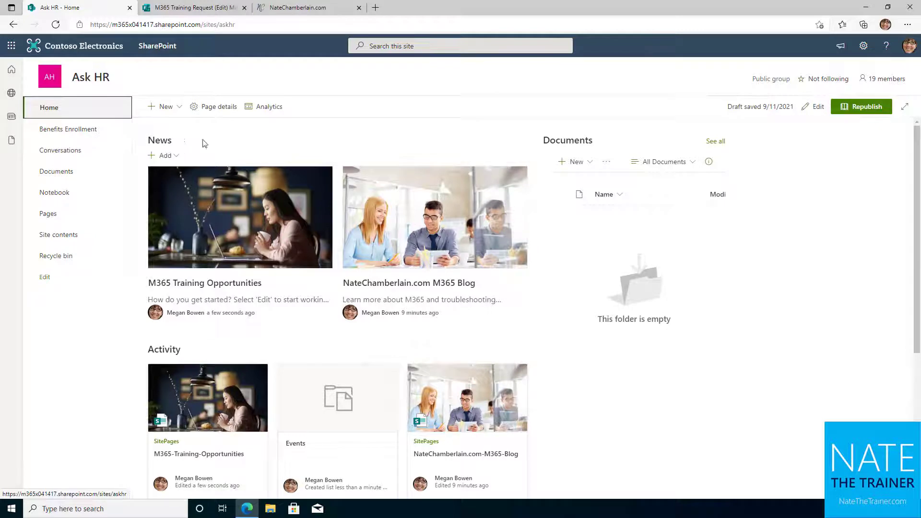
{"action": "left_click", "coordinate": [11, 123]}
{"action": "scroll", "coordinate": [123, 315], "scroll_direction": "down", "scroll_amount": 2}
{"action": "scroll", "coordinate": [121, 316], "scroll_direction": "up", "scroll_amount": 2}
Close and reopen the My News feed to refresh it, then go to the SharePoint start page.
{"action": "left_click", "coordinate": [11, 117]}
{"action": "left_click", "coordinate": [11, 117]}
{"action": "left_click", "coordinate": [11, 71]}
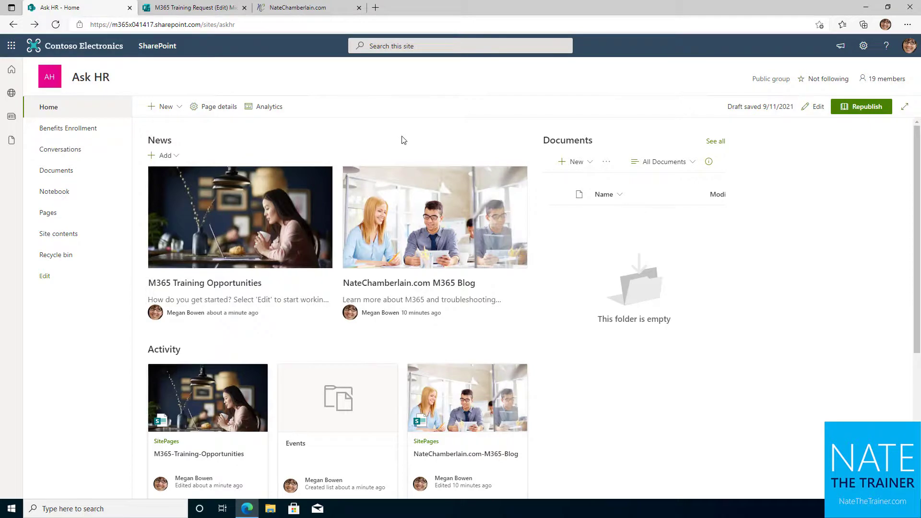